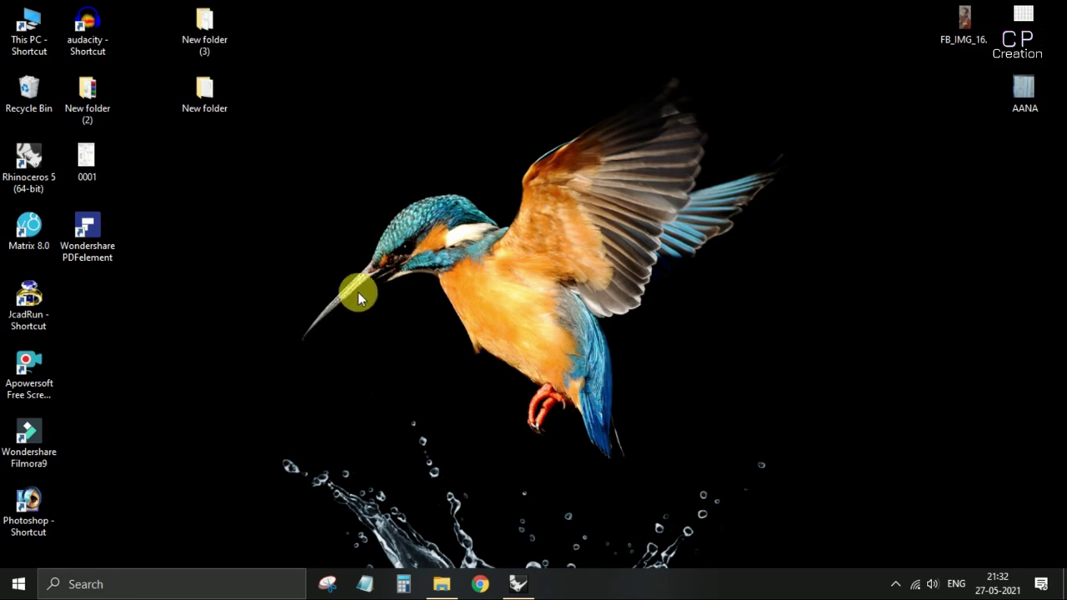
- Launch Rhinoceros 5 and orbit the Perspective view until the box's Front face faces you
double_click(30, 165)
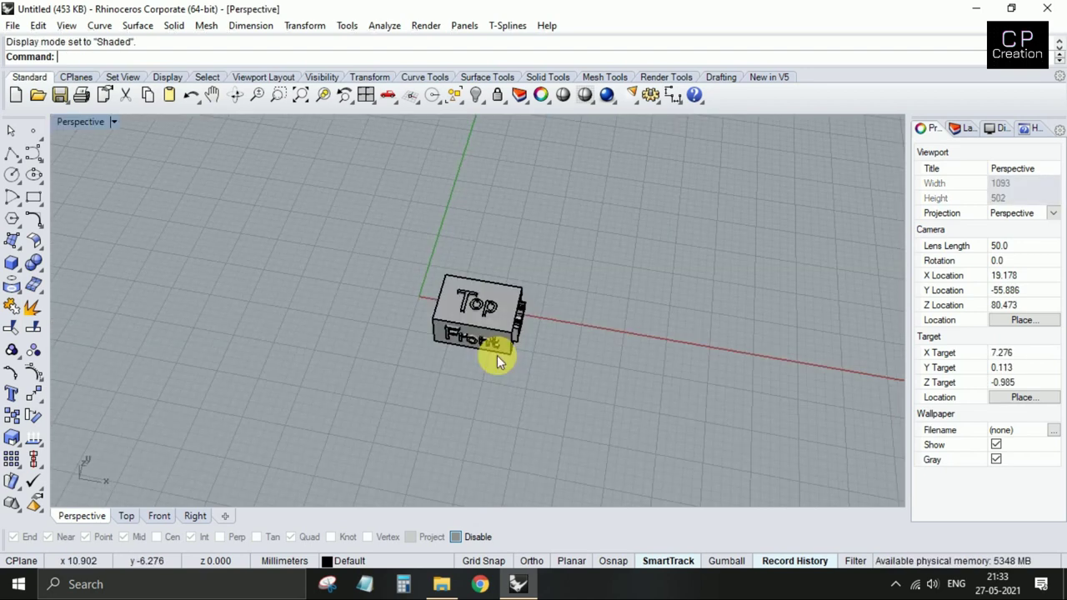
mouse_move(497, 355)
right_down()
mouse_move(500, 328)
mouse_move(536, 303)
mouse_move(492, 360)
mouse_move(467, 355)
right_up()
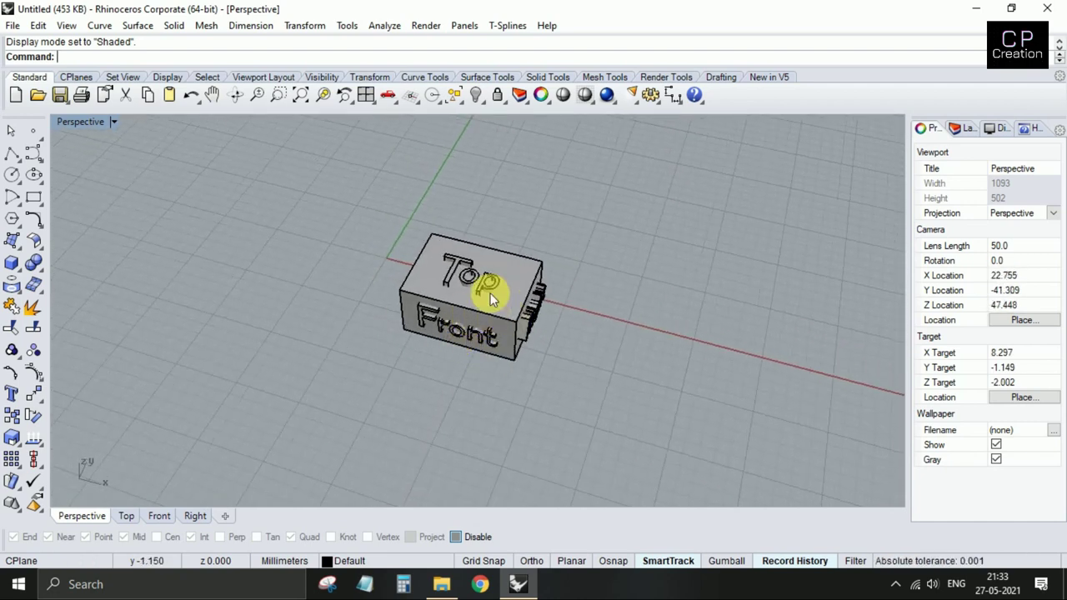
mouse_move(458, 286)
right_down()
mouse_move(441, 305)
mouse_move(449, 396)
mouse_move(504, 331)
mouse_move(476, 381)
right_up()
- Maximize the Perspective viewport and orbit above the box to see its Top, Front and Right faces
double_click(88, 125)
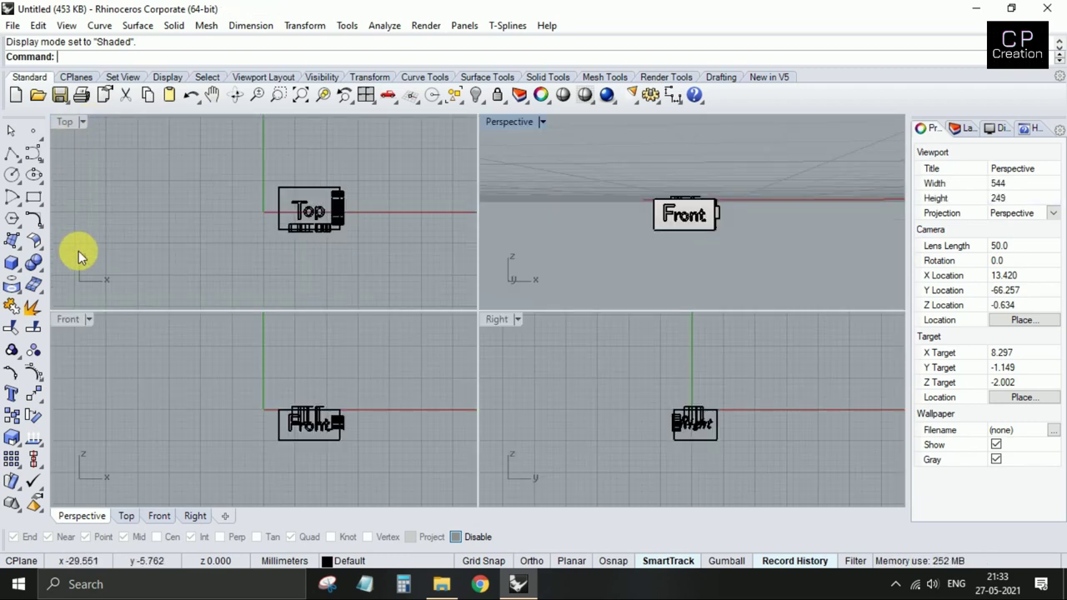
key(ctrl+m)
right_drag(74, 306, 516, 302)
mouse_move(524, 258)
right_down()
mouse_move(475, 340)
mouse_move(345, 245)
mouse_move(424, 358)
mouse_move(626, 409)
mouse_move(464, 402)
right_up()
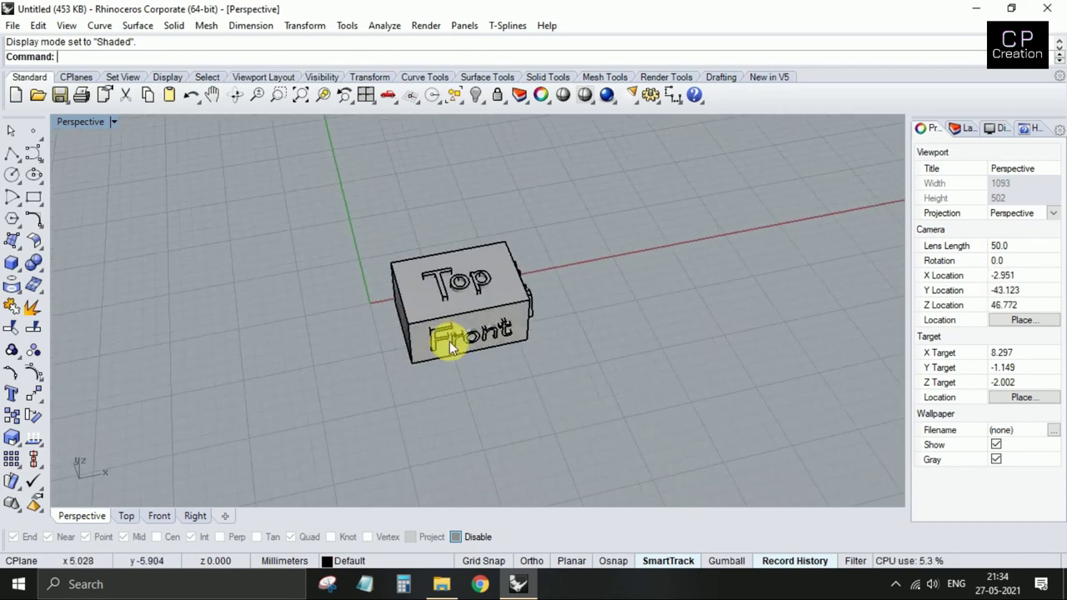
mouse_move(525, 310)
right_down()
mouse_move(465, 341)
mouse_move(363, 285)
mouse_move(576, 341)
mouse_move(381, 241)
mouse_move(472, 219)
mouse_move(619, 296)
mouse_move(350, 264)
mouse_move(495, 347)
mouse_move(607, 278)
mouse_move(446, 373)
mouse_move(593, 330)
mouse_move(494, 393)
mouse_move(332, 348)
mouse_move(78, 130)
right_up()
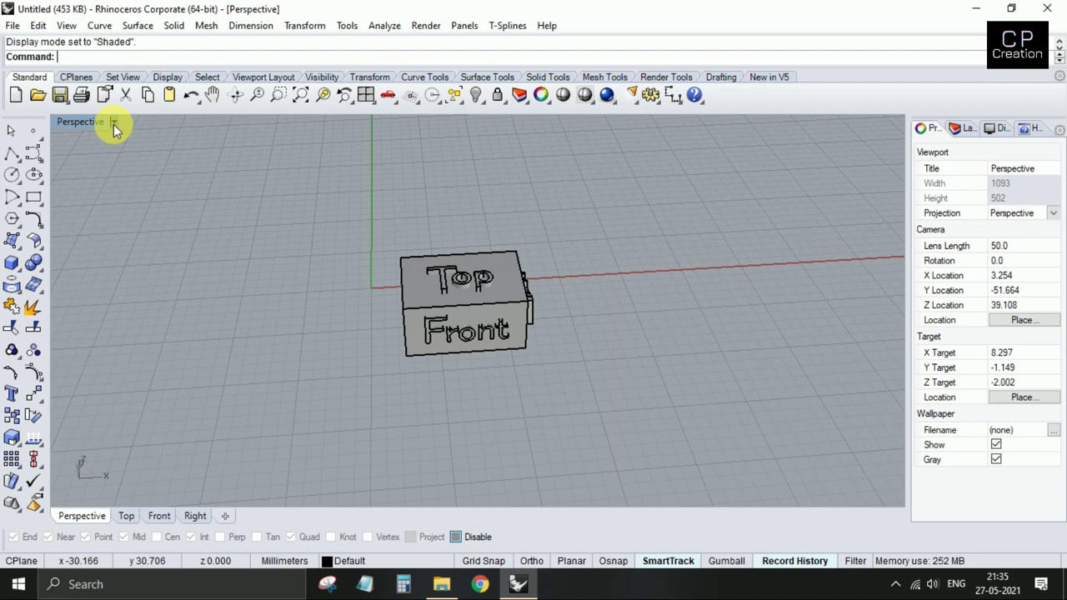
- Switch the Perspective view to Wireframe display and orbit the box to a higher angle
click(114, 124)
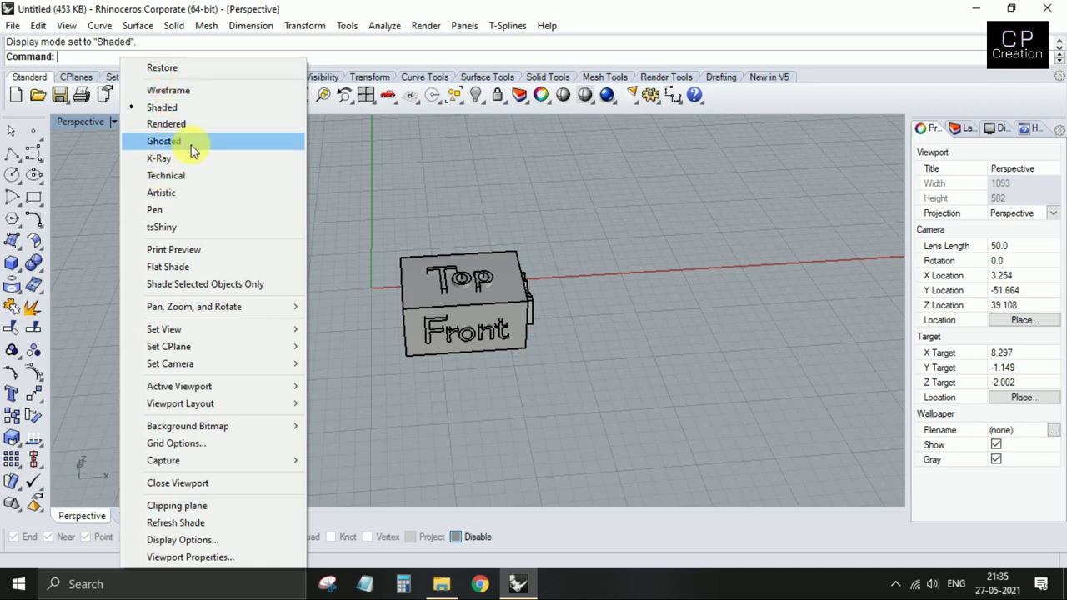
click(177, 91)
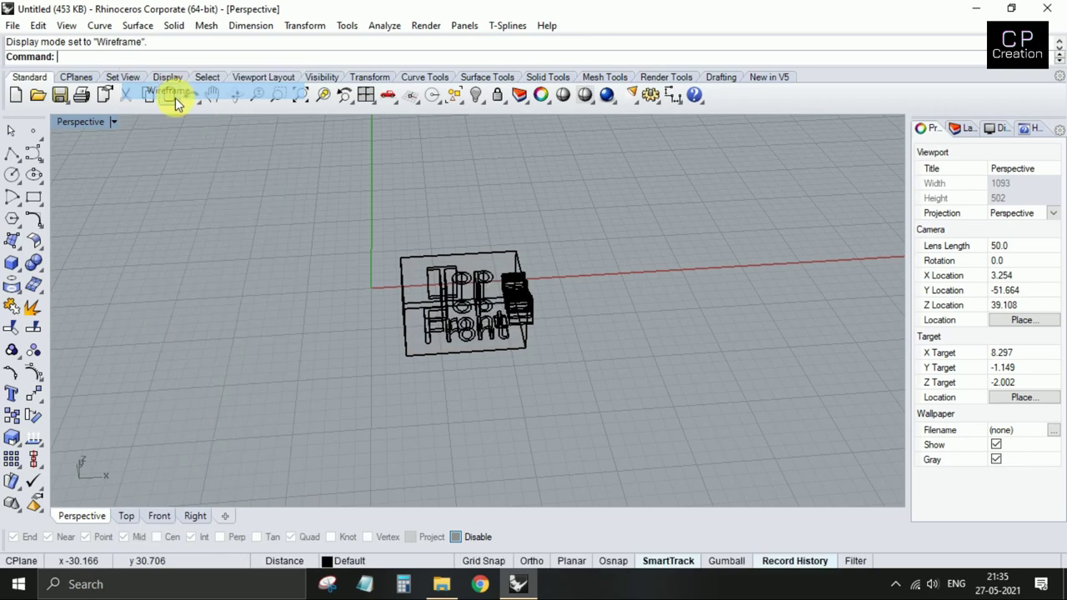
mouse_move(472, 280)
right_down()
mouse_move(453, 353)
mouse_move(512, 322)
mouse_move(548, 274)
mouse_move(491, 267)
mouse_move(488, 286)
mouse_move(376, 278)
mouse_move(484, 274)
mouse_move(405, 350)
mouse_move(432, 336)
mouse_move(428, 353)
right_up()
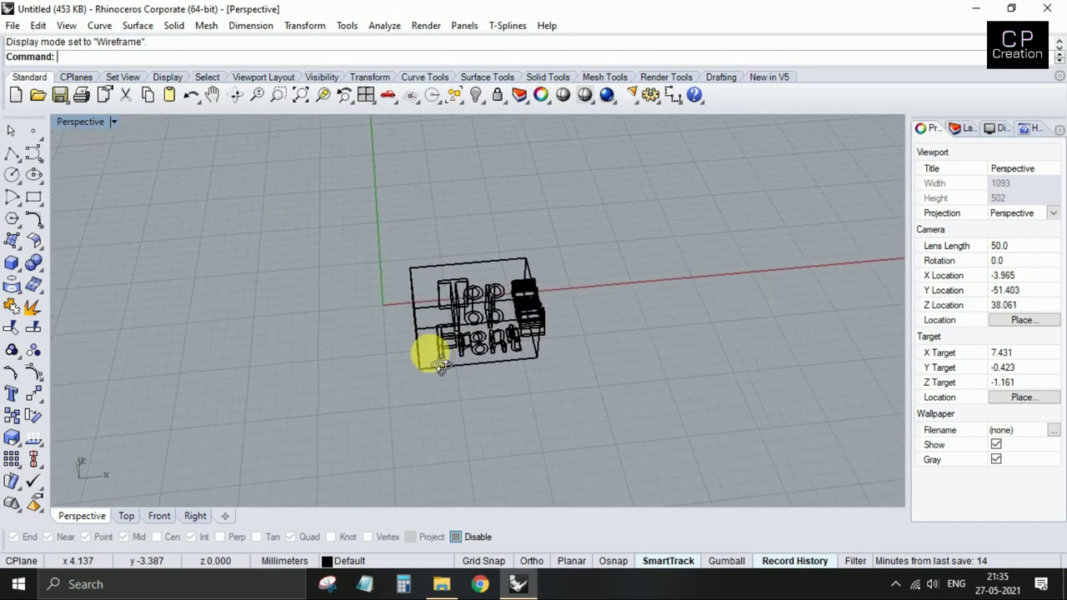
- Return the Perspective view to Shaded display and orbit around the box
click(114, 123)
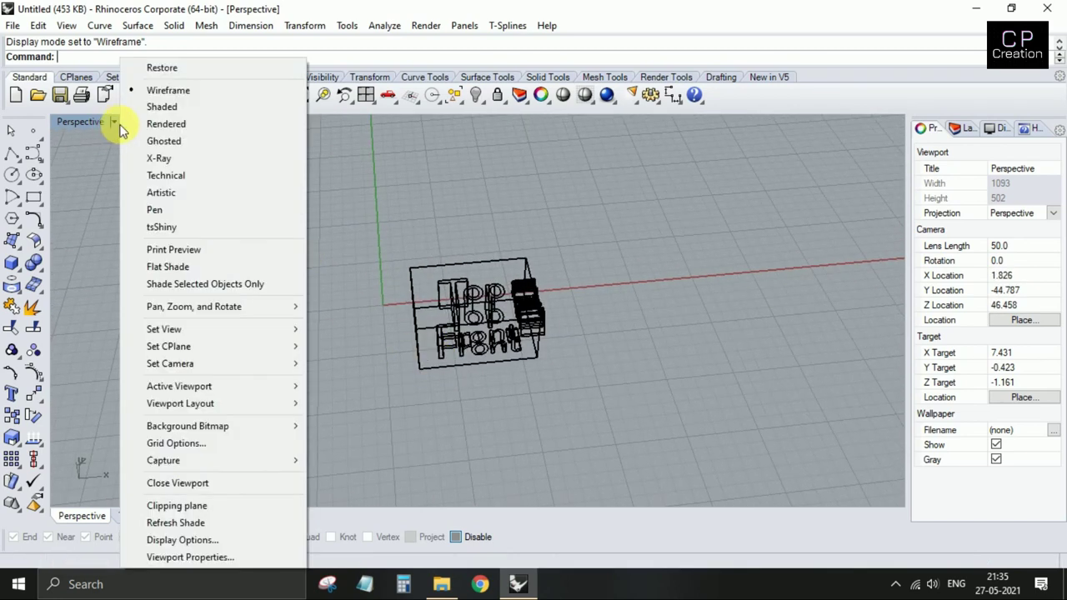
click(165, 109)
mouse_move(440, 302)
right_down()
mouse_move(476, 341)
mouse_move(405, 309)
mouse_move(463, 325)
mouse_move(440, 286)
mouse_move(353, 274)
mouse_move(476, 381)
mouse_move(615, 321)
mouse_move(524, 333)
mouse_move(572, 305)
mouse_move(433, 361)
right_up()
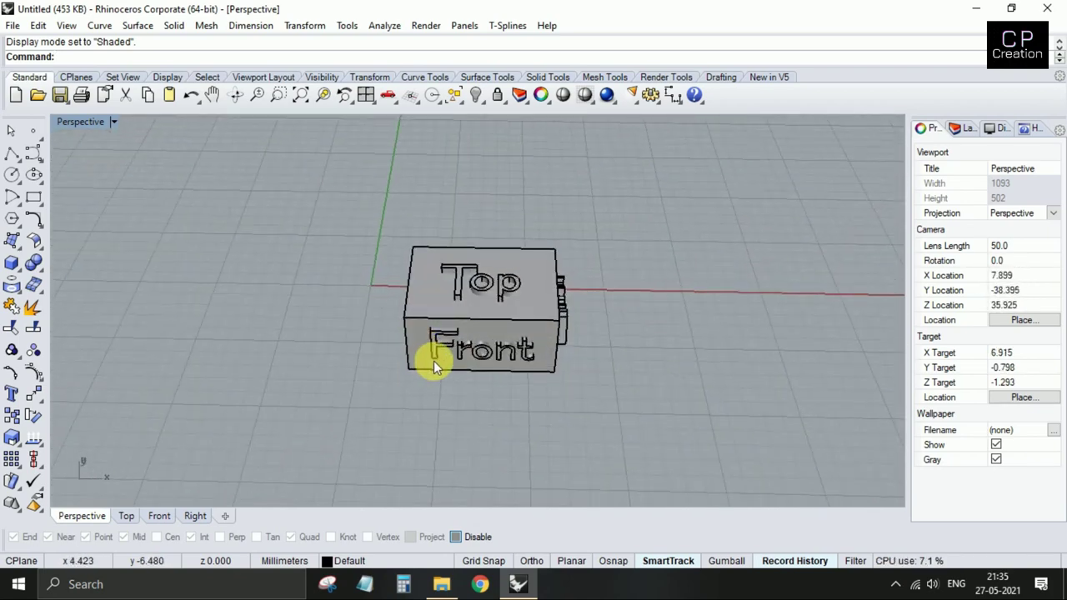
- Switch to Rendered display and orbit to a near-top view of the red-lettered box
click(114, 122)
click(132, 123)
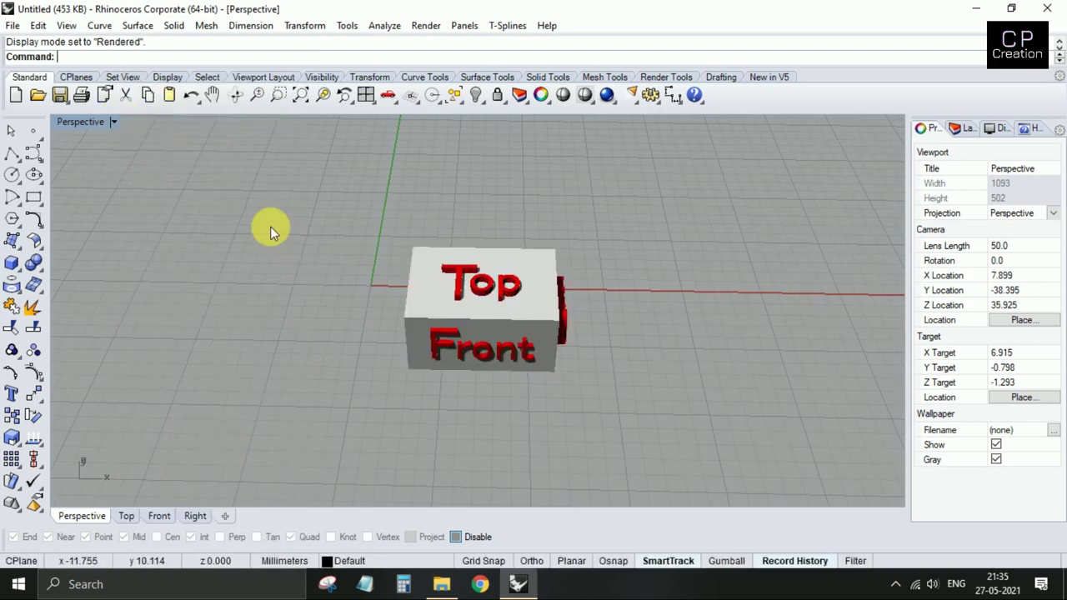
mouse_move(512, 350)
right_down()
mouse_move(544, 352)
mouse_move(381, 269)
mouse_move(350, 312)
mouse_move(466, 334)
mouse_move(592, 314)
mouse_move(631, 250)
mouse_move(492, 259)
right_up()
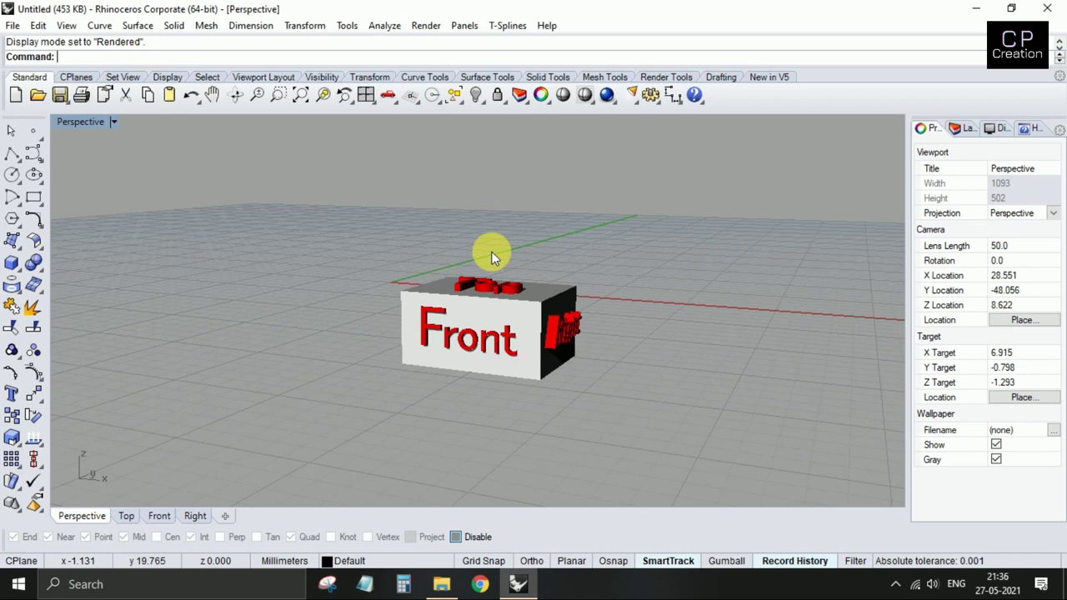
right_drag(492, 259, 567, 331)
mouse_move(597, 224)
right_down()
mouse_move(572, 333)
mouse_move(543, 360)
mouse_move(409, 245)
mouse_move(467, 381)
mouse_move(547, 354)
mouse_move(572, 302)
mouse_move(524, 386)
mouse_move(364, 353)
mouse_move(334, 273)
mouse_move(453, 255)
mouse_move(555, 316)
mouse_move(579, 412)
mouse_move(593, 276)
mouse_move(450, 410)
mouse_move(565, 261)
mouse_move(117, 125)
right_up()
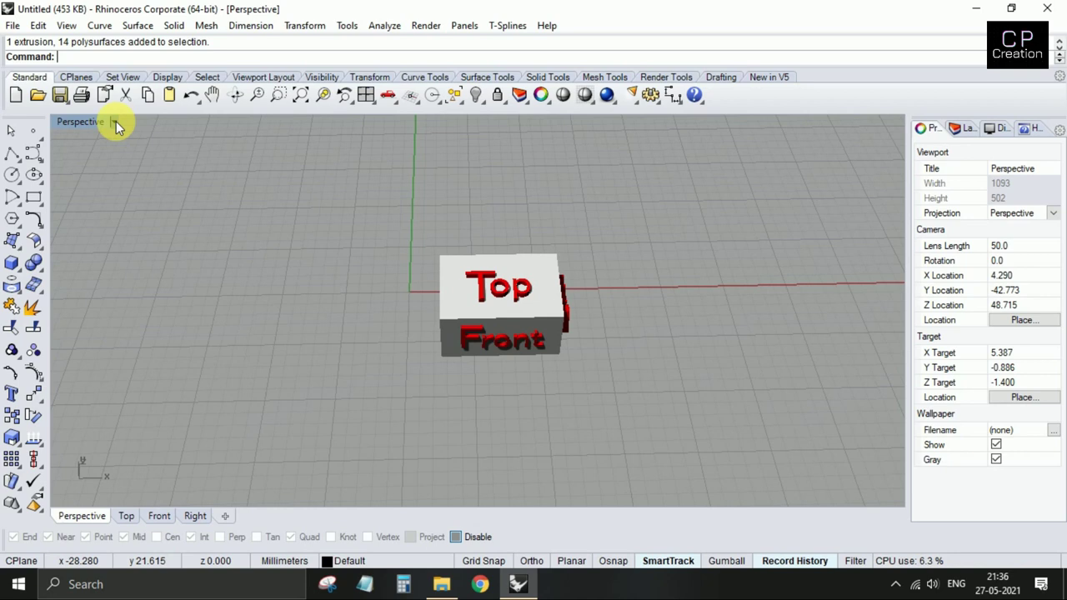
- Switch the Perspective view to X-Ray display and orbit to see more of the box's side
click(114, 122)
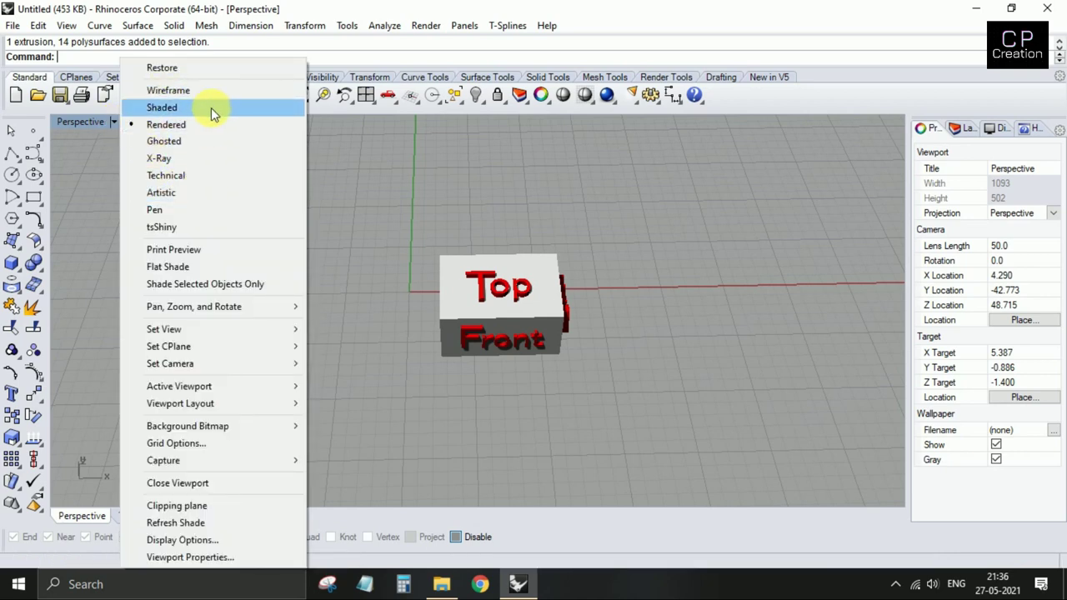
click(167, 141)
mouse_move(545, 385)
right_down()
mouse_move(553, 309)
mouse_move(567, 303)
mouse_move(552, 372)
mouse_move(523, 382)
mouse_move(553, 336)
mouse_move(441, 334)
mouse_move(441, 281)
mouse_move(324, 248)
right_up()
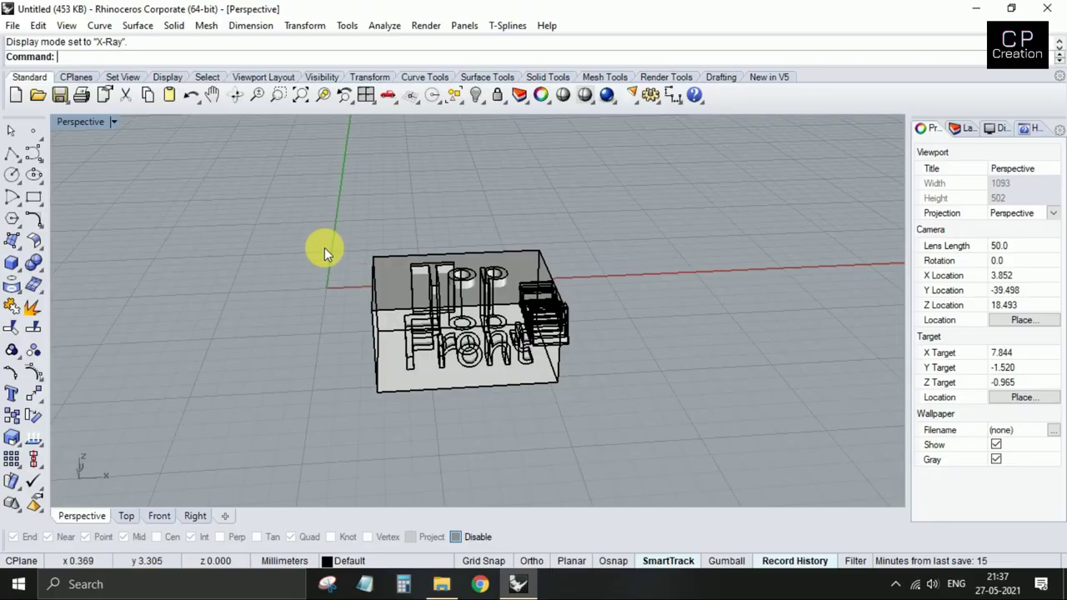
- Set the Perspective view back to Shaded display and orbit around the box
click(114, 122)
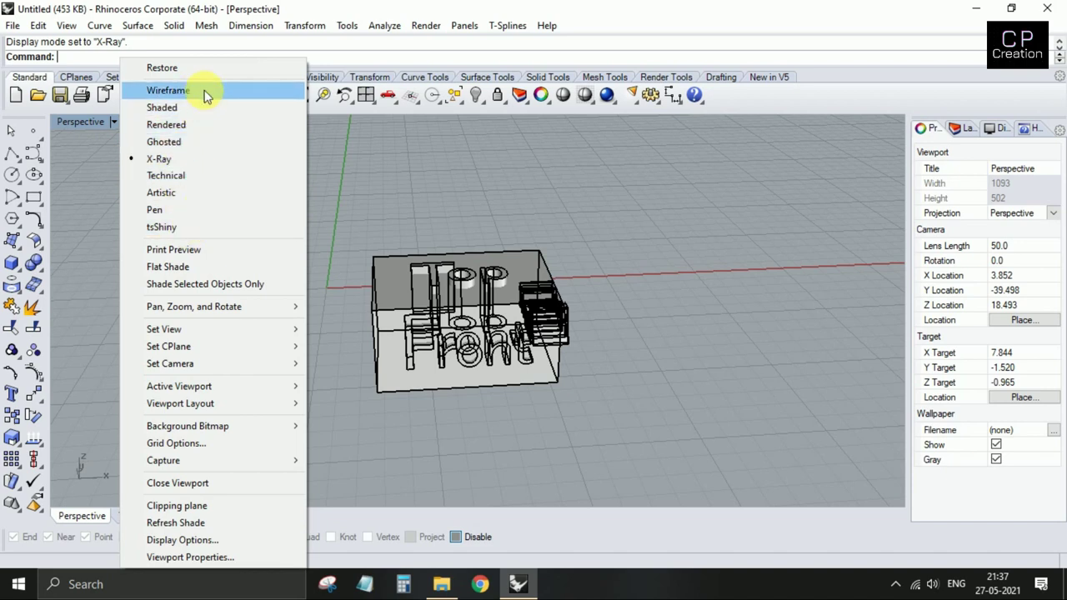
click(163, 106)
mouse_move(505, 305)
right_down()
mouse_move(388, 245)
mouse_move(410, 292)
mouse_move(409, 281)
mouse_move(334, 309)
mouse_move(441, 279)
mouse_move(448, 321)
mouse_move(440, 308)
right_up()
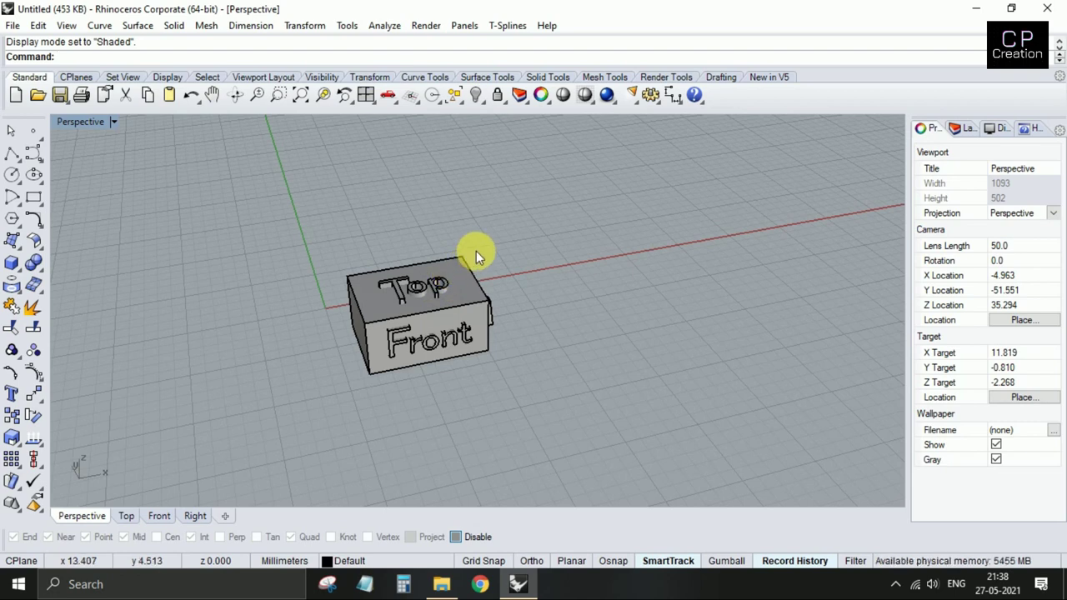
- Orbit to look down on the box, zooming in and out with the wheel to a more distant view
right_drag(476, 251, 450, 282)
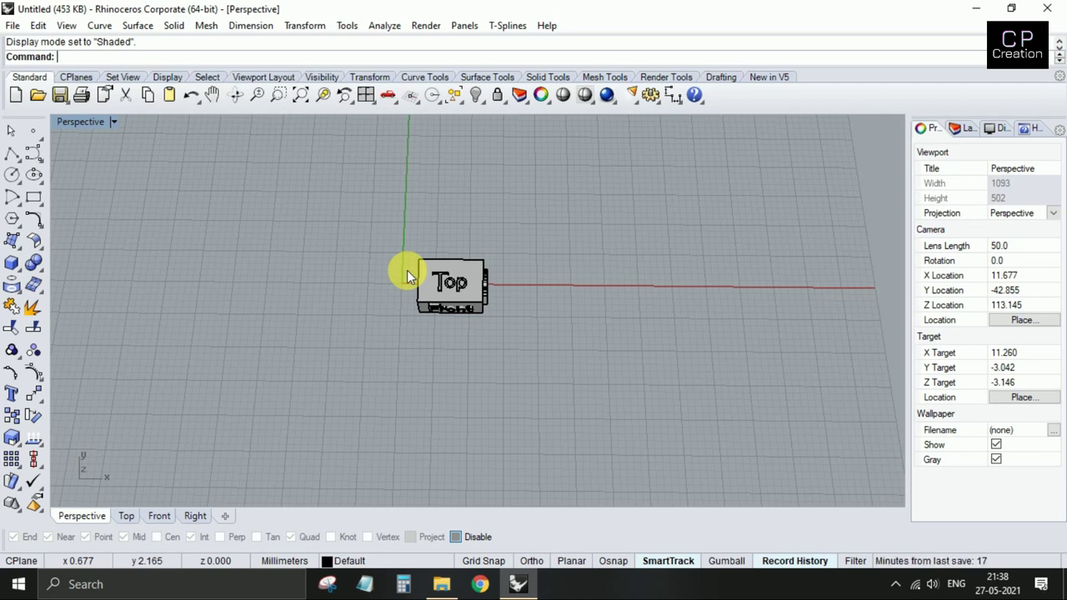
scroll(410, 278, up, 5)
scroll(412, 282, up, 4)
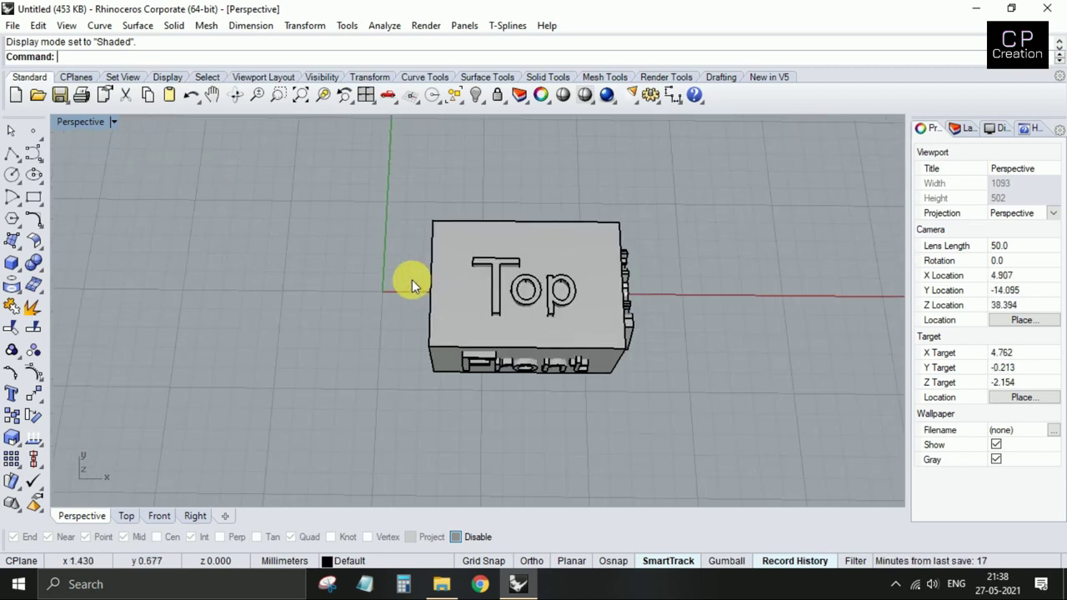
scroll(412, 279, down, 5)
scroll(411, 280, down, 2)
scroll(412, 279, up, 5)
scroll(412, 279, down, 5)
scroll(412, 279, up, 2)
scroll(412, 279, up, 2)
scroll(388, 286, down, 1)
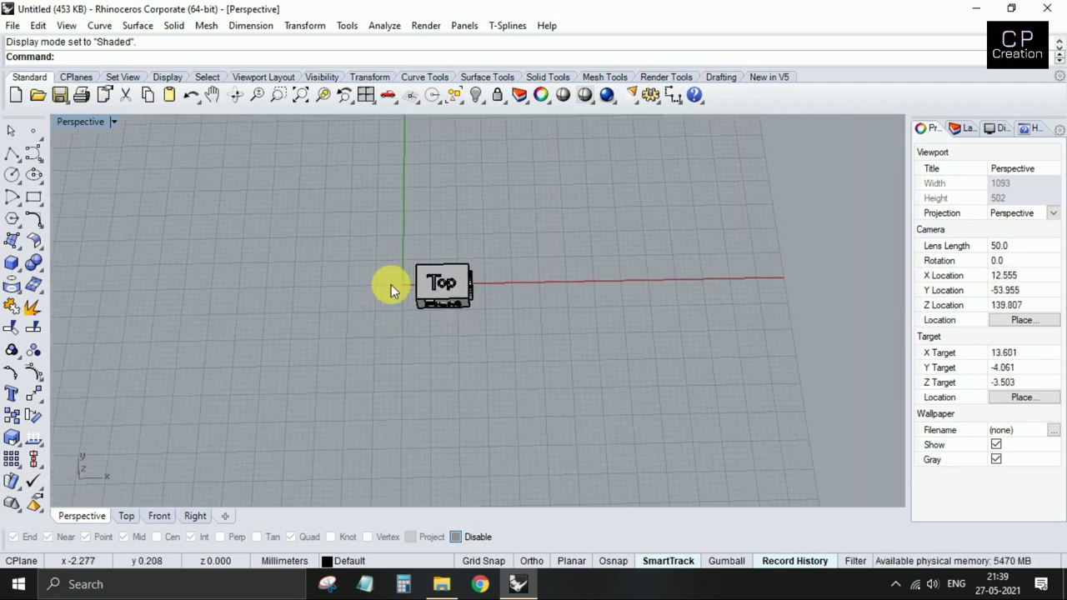
mouse_move(487, 244)
right_down()
mouse_move(350, 202)
mouse_move(417, 338)
mouse_move(405, 239)
mouse_move(500, 236)
mouse_move(566, 338)
mouse_move(487, 314)
mouse_move(459, 389)
mouse_move(669, 254)
mouse_move(513, 343)
mouse_move(502, 374)
mouse_move(557, 333)
mouse_move(518, 380)
mouse_move(362, 364)
mouse_move(543, 484)
mouse_move(712, 369)
mouse_move(723, 300)
mouse_move(317, 279)
mouse_move(398, 341)
mouse_move(390, 417)
mouse_move(458, 316)
right_up()
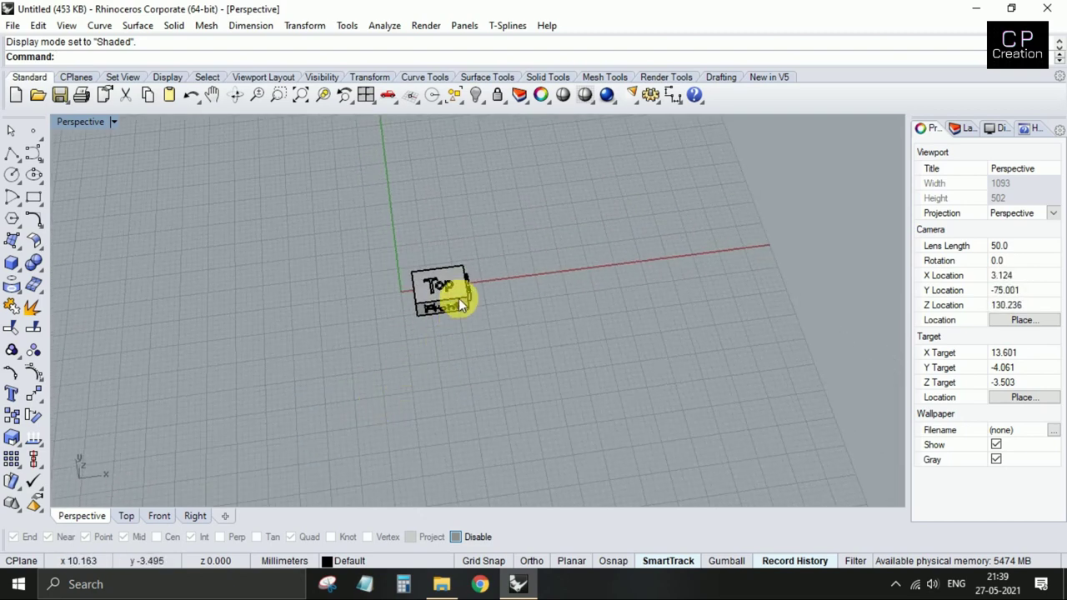
scroll(460, 281, up, 2)
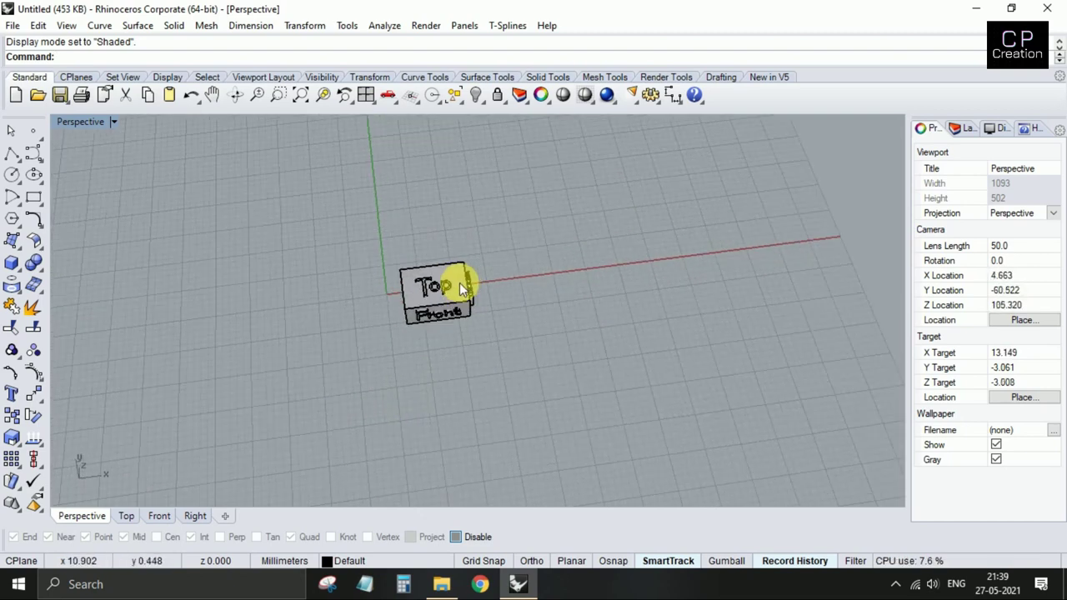
scroll(488, 304, up, 1)
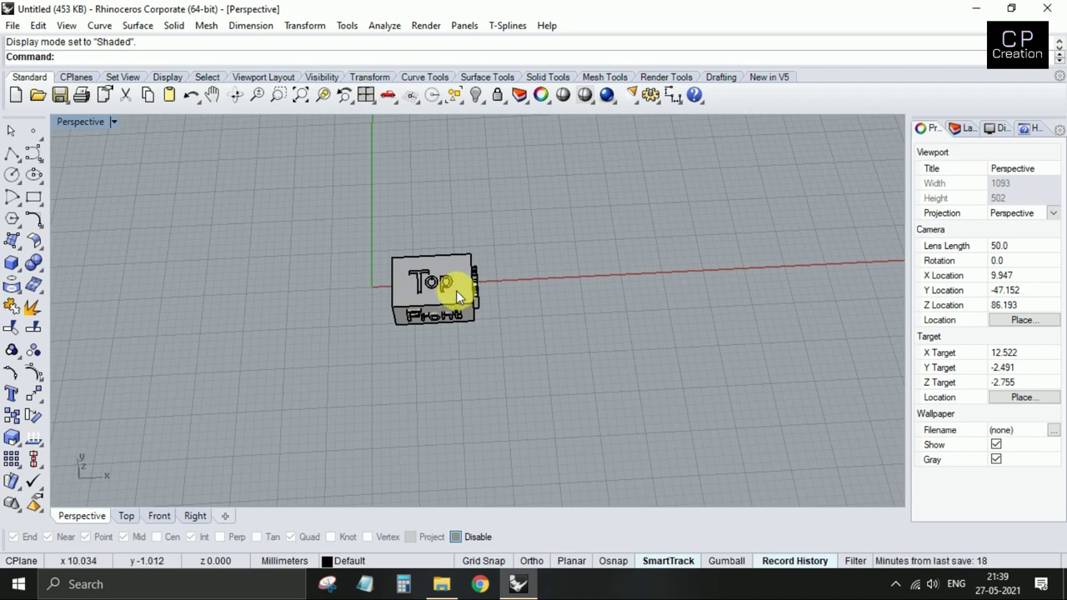
- Select all objects and drag the whole box along the X axis away from the origin
key(ctrl+a)
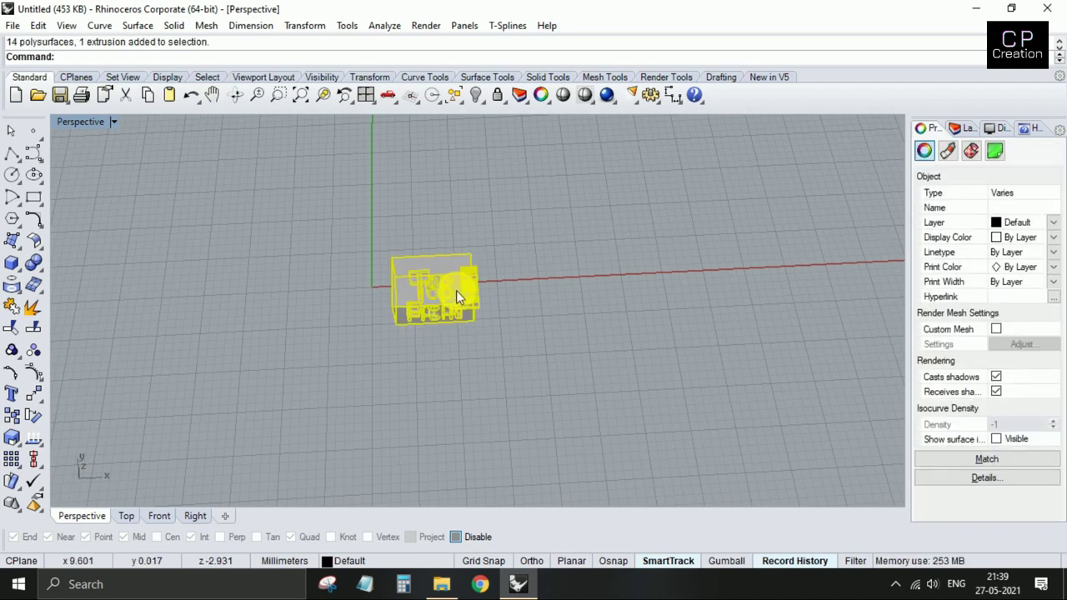
key(ctrl+alt+s)
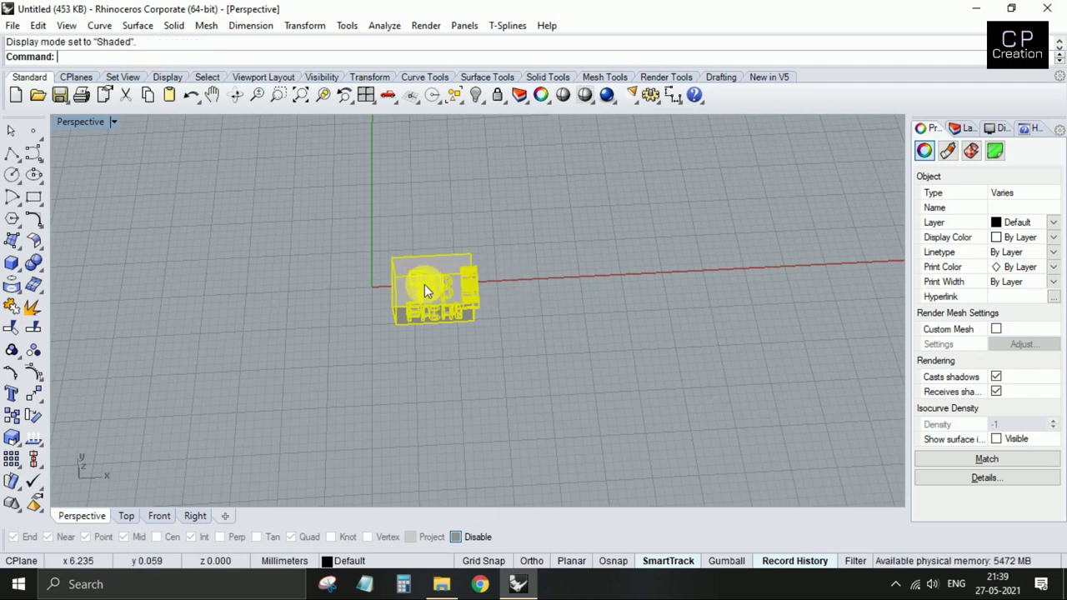
mouse_move(425, 284)
mouse_down()
mouse_move(517, 279)
mouse_move(564, 247)
mouse_move(484, 184)
mouse_move(268, 273)
mouse_move(489, 374)
mouse_move(612, 269)
mouse_move(642, 317)
mouse_move(617, 335)
mouse_move(615, 325)
mouse_up()
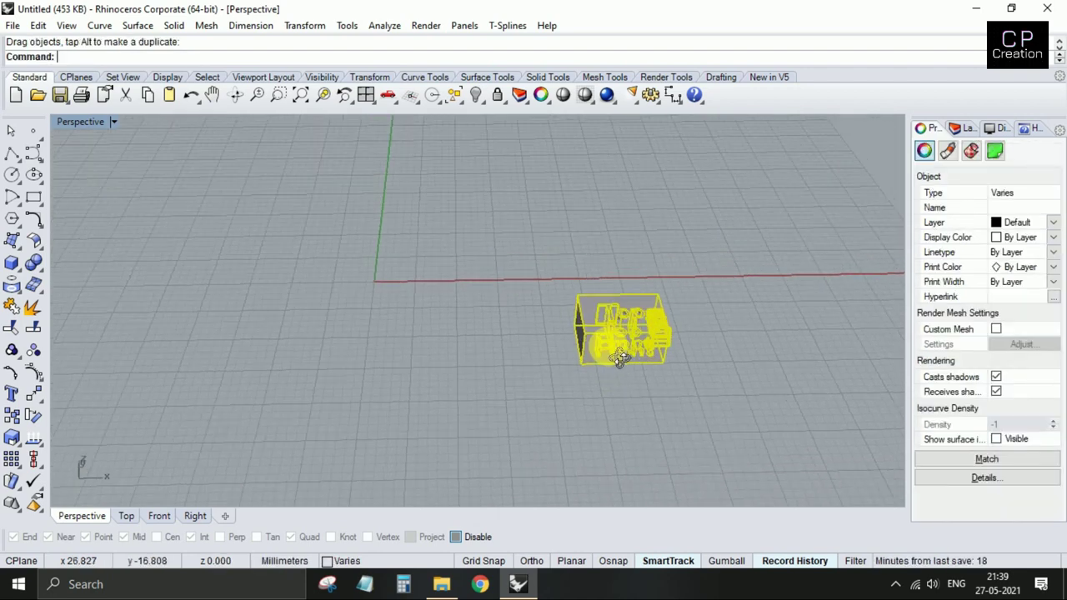
mouse_move(599, 400)
right_down()
mouse_move(489, 393)
mouse_move(502, 385)
right_up()
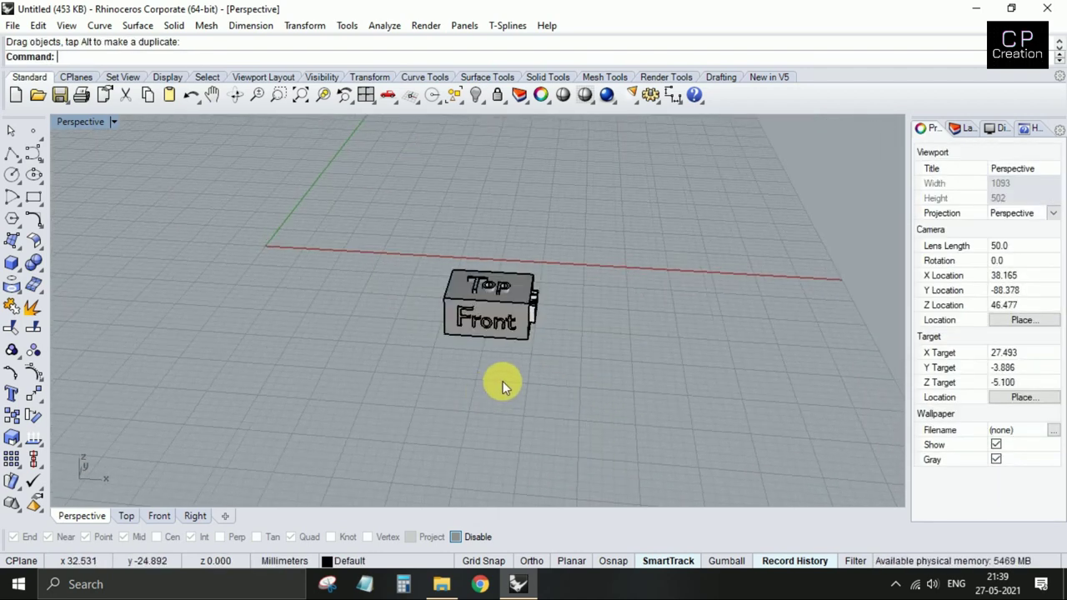